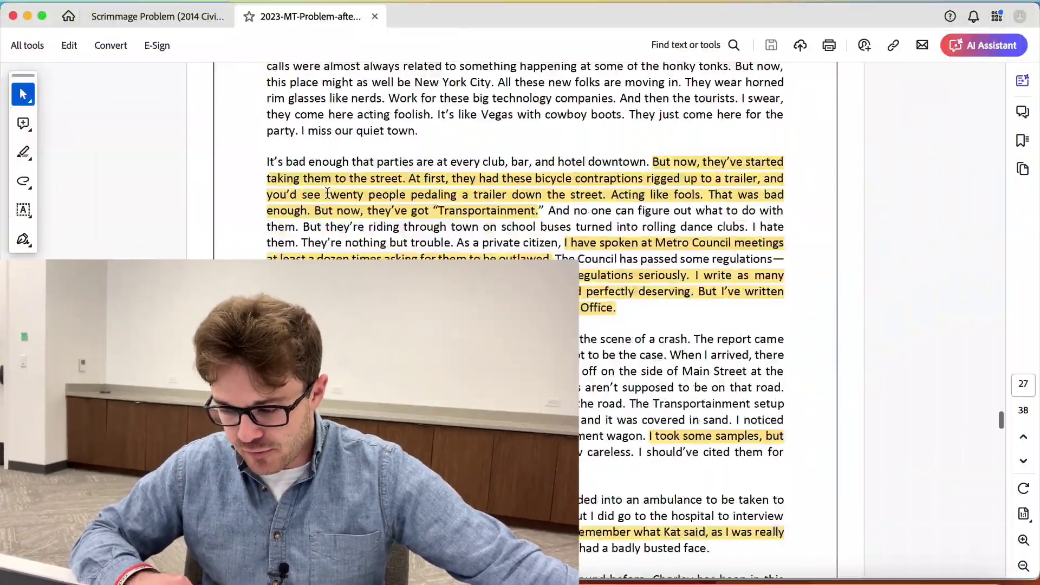
Scroll to the deputy's statement and select, then deselect, the bicycle-trailer and Transportainment highlight.
scroll(327, 193, "up", 7)
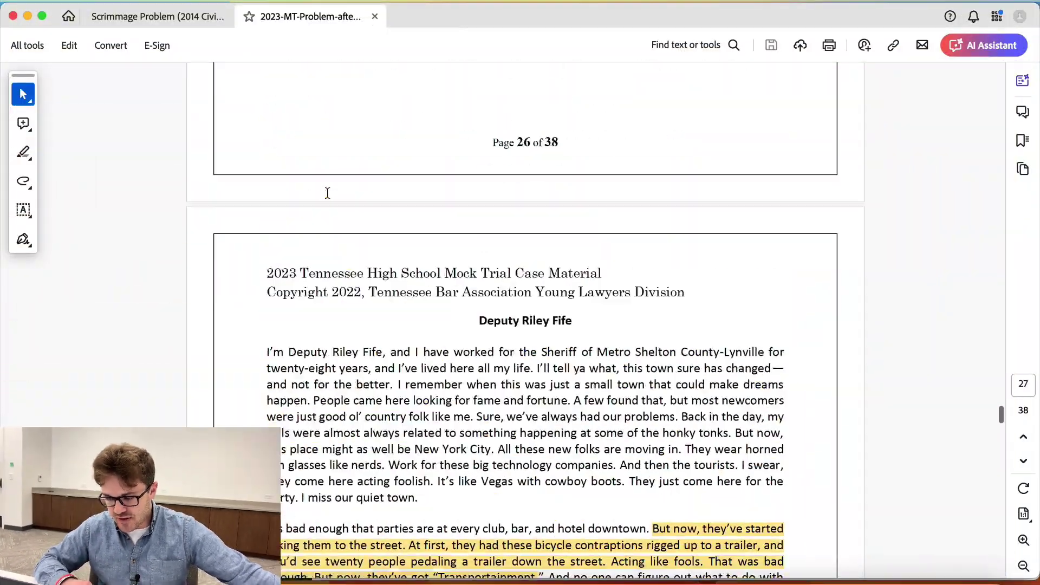
scroll(327, 193, "down", 6)
scroll(328, 193, "down", 1)
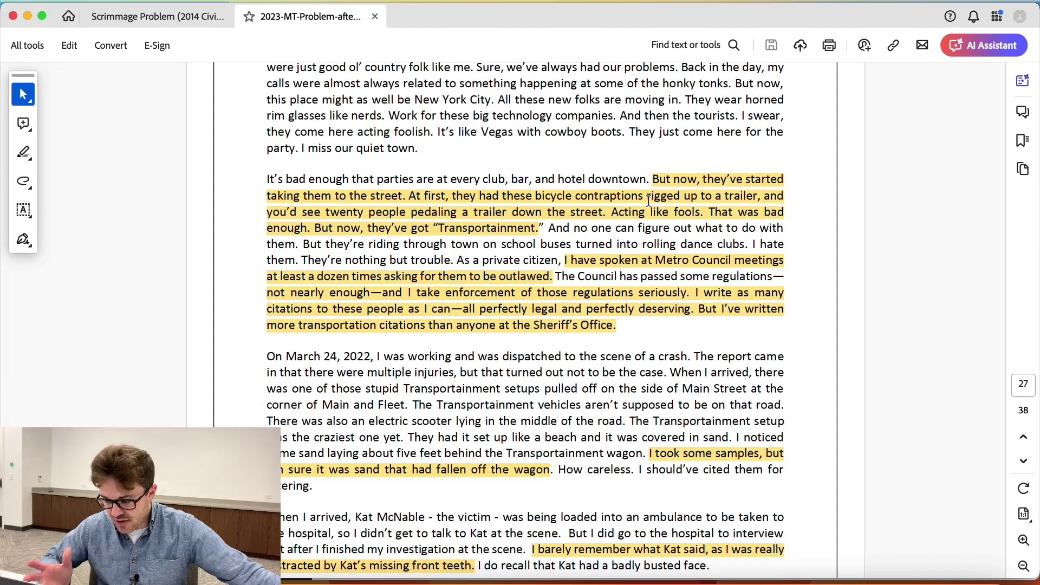
left_click(672, 200)
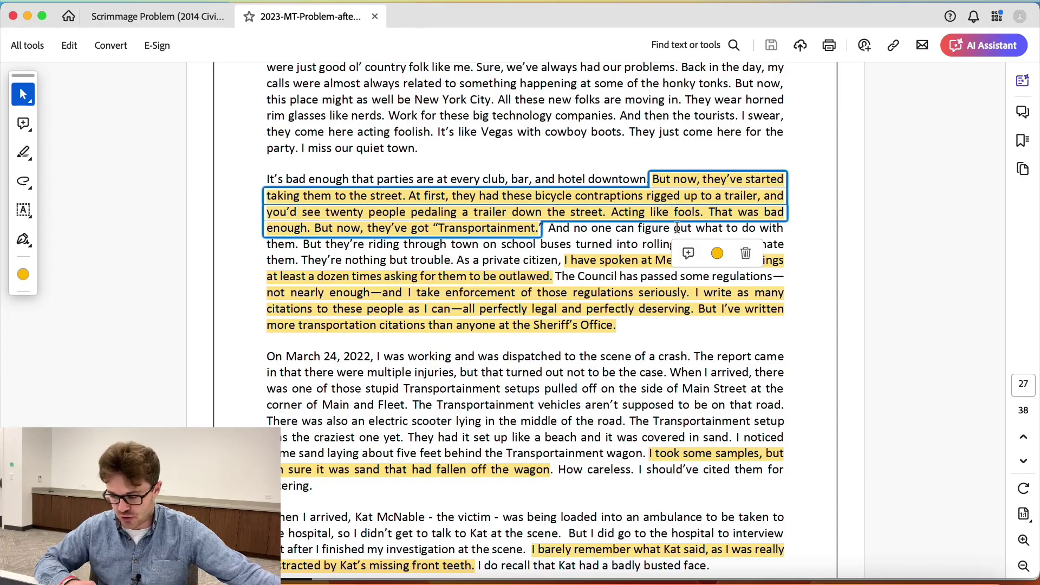
left_click(820, 215)
scroll(819, 215, "up", 4)
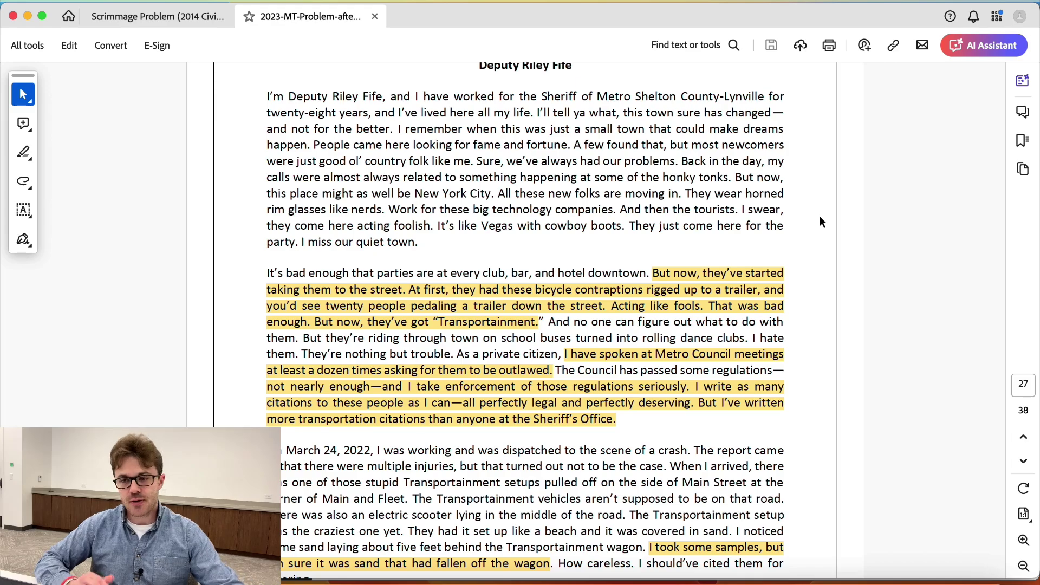
Select the Transportainment highlight again.
scroll(819, 221, "down", 2)
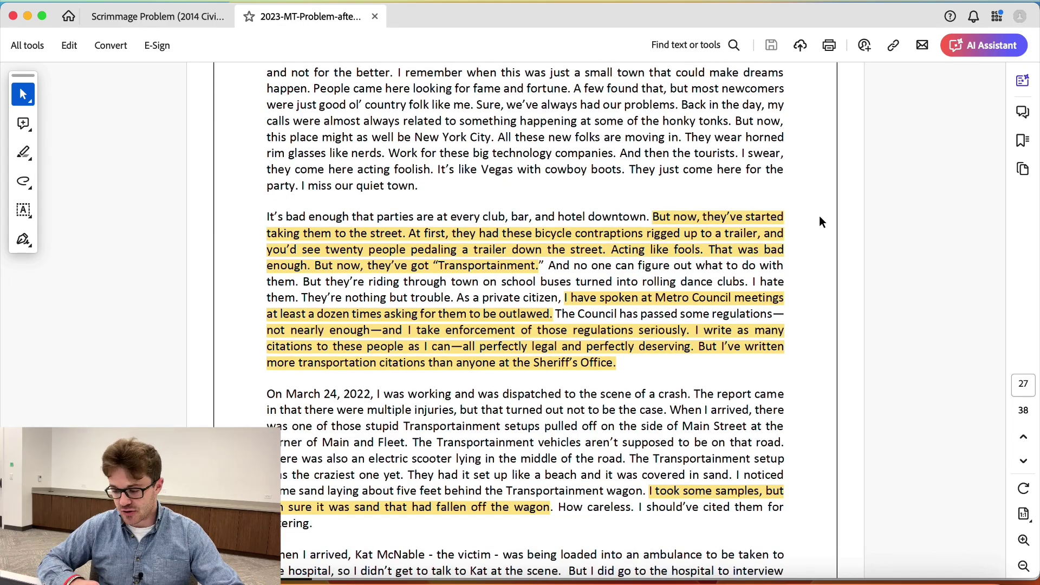
scroll(820, 221, "up", 2)
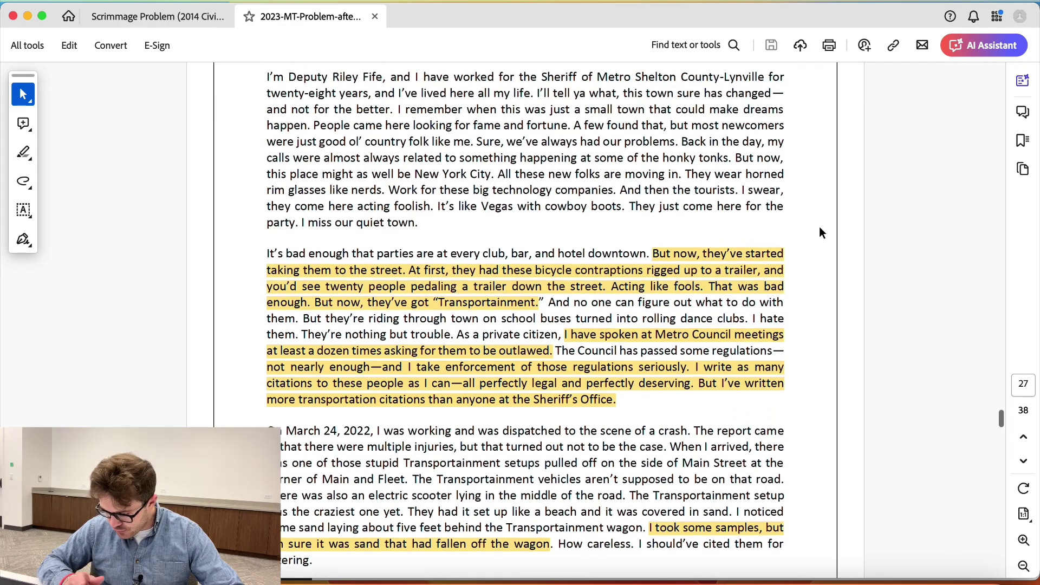
left_click(782, 289)
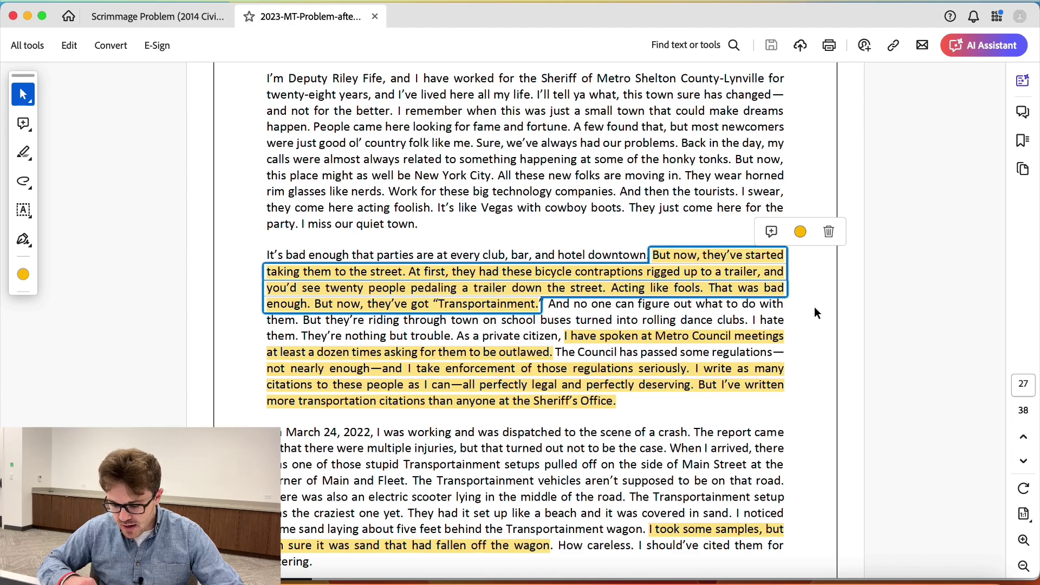
Select and deselect the Metro Council meetings highlight, then the transportation citations highlight.
scroll(814, 307, "down", 2)
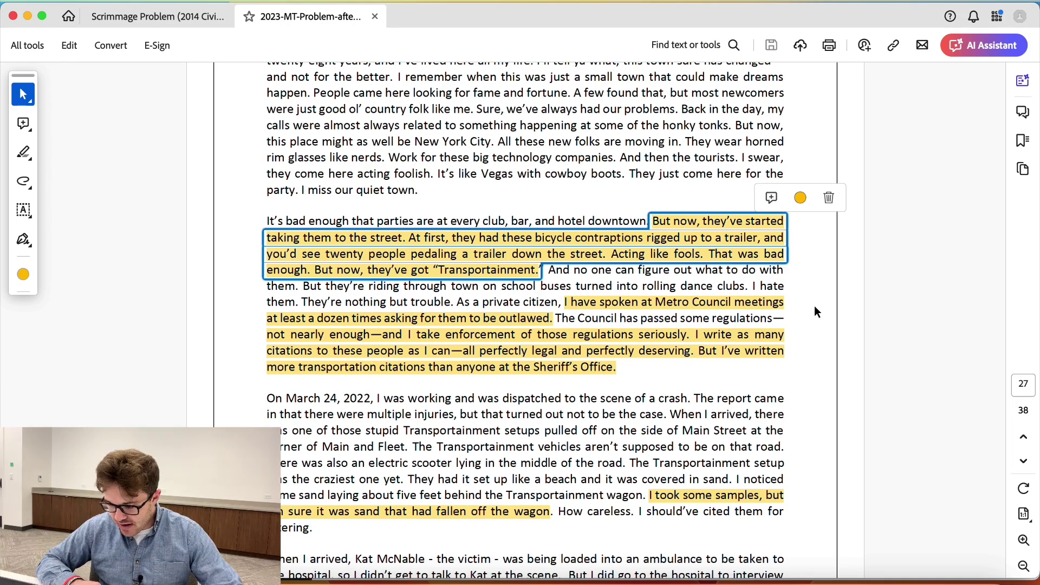
left_click(615, 305)
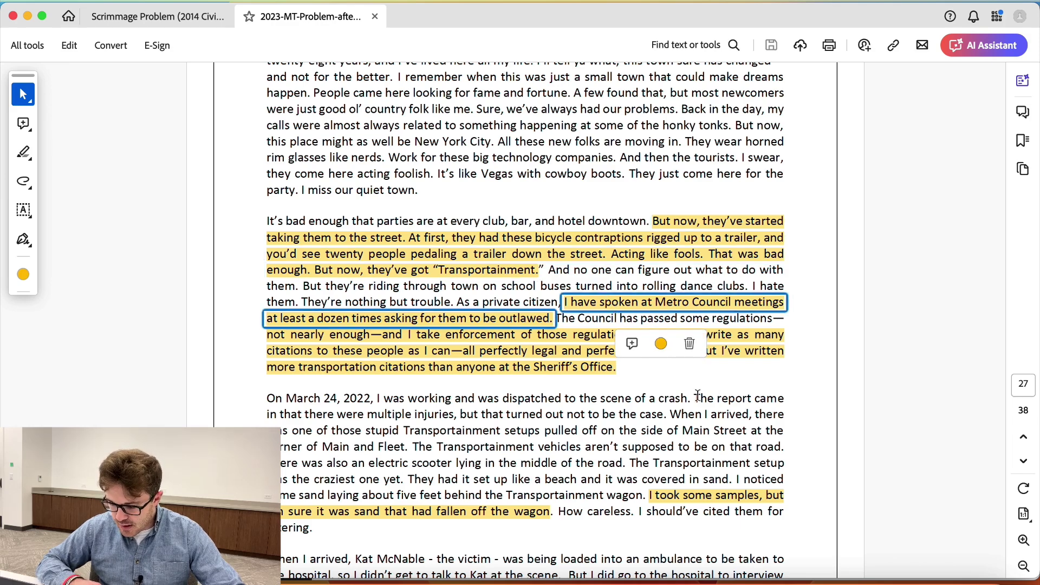
left_click(625, 399)
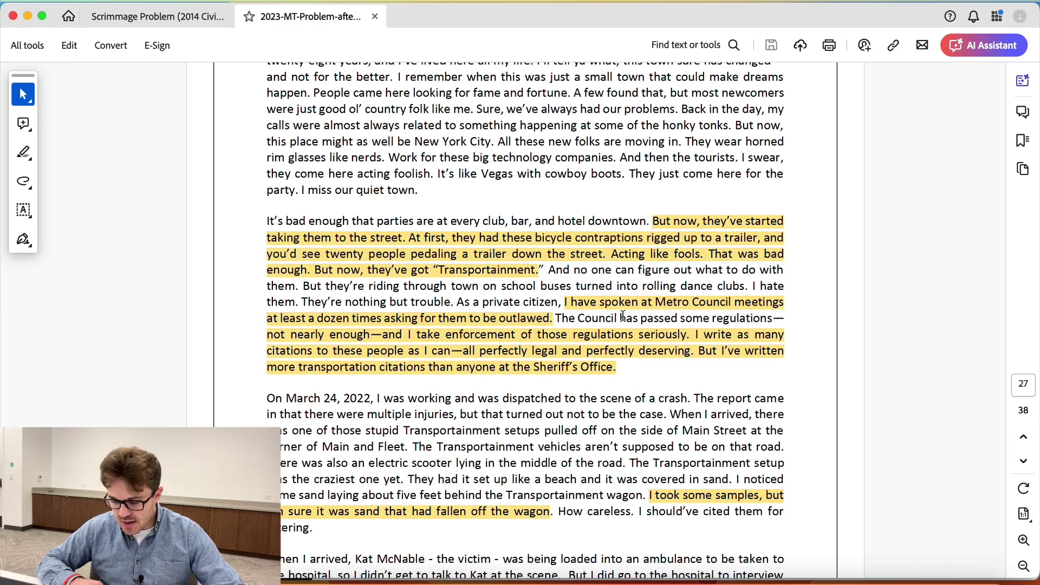
left_click(534, 369)
left_click(535, 399)
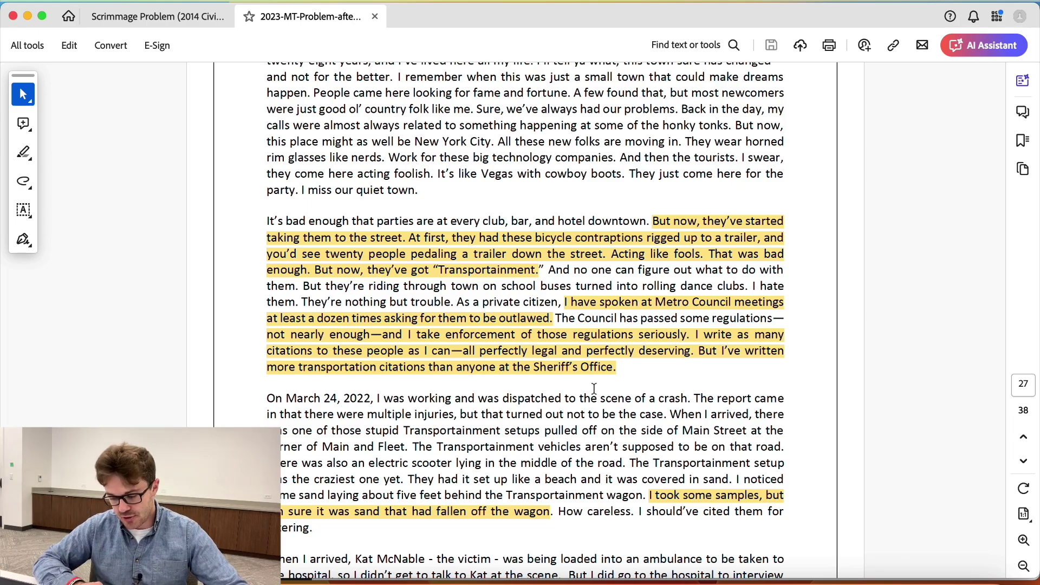
Scroll down page 27 and select, then deselect, the 'I took some samples' sand highlight.
scroll(594, 389, "down", 5)
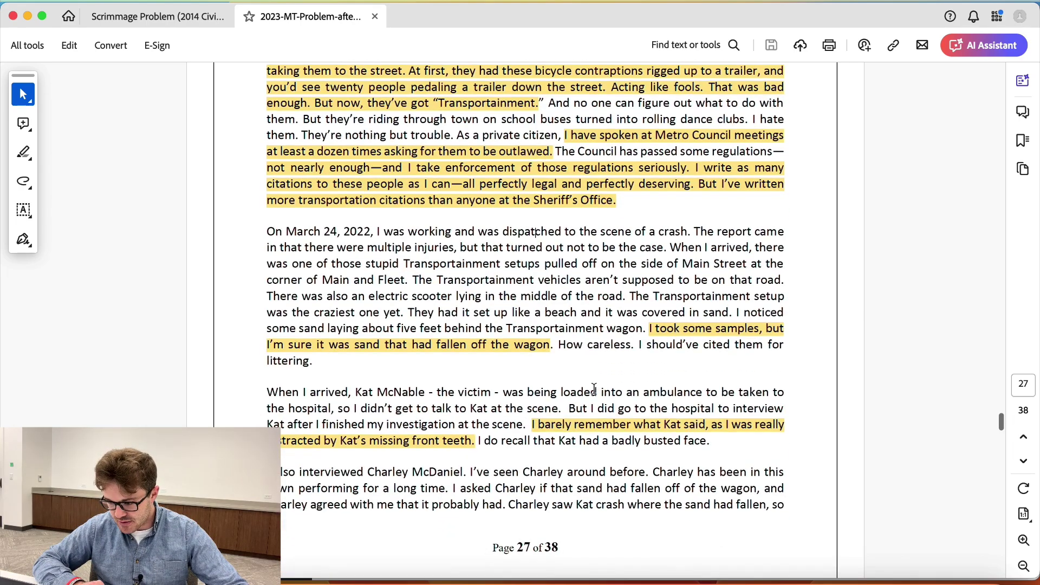
scroll(594, 388, "down", 1)
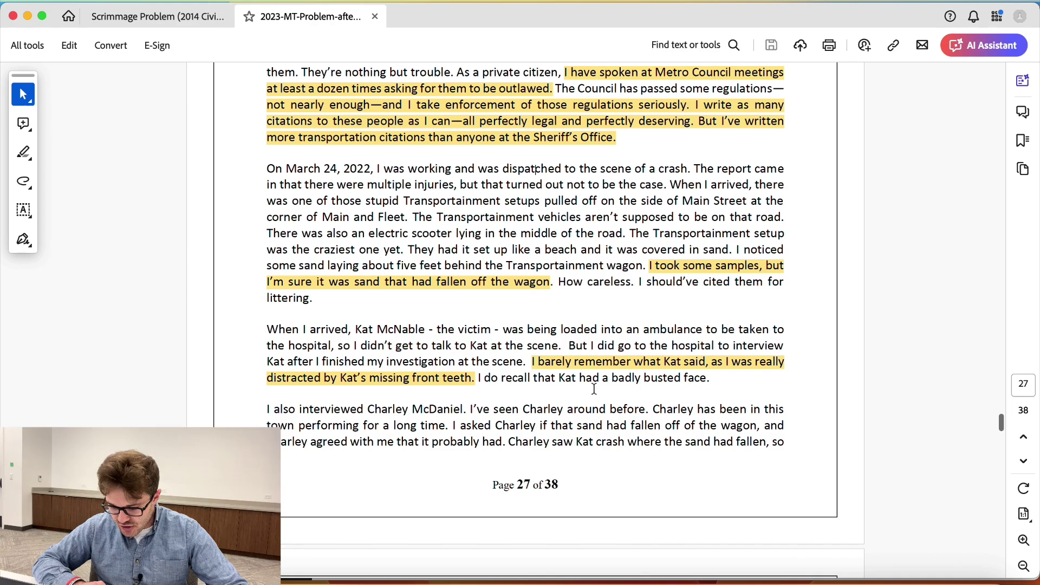
left_click(692, 272)
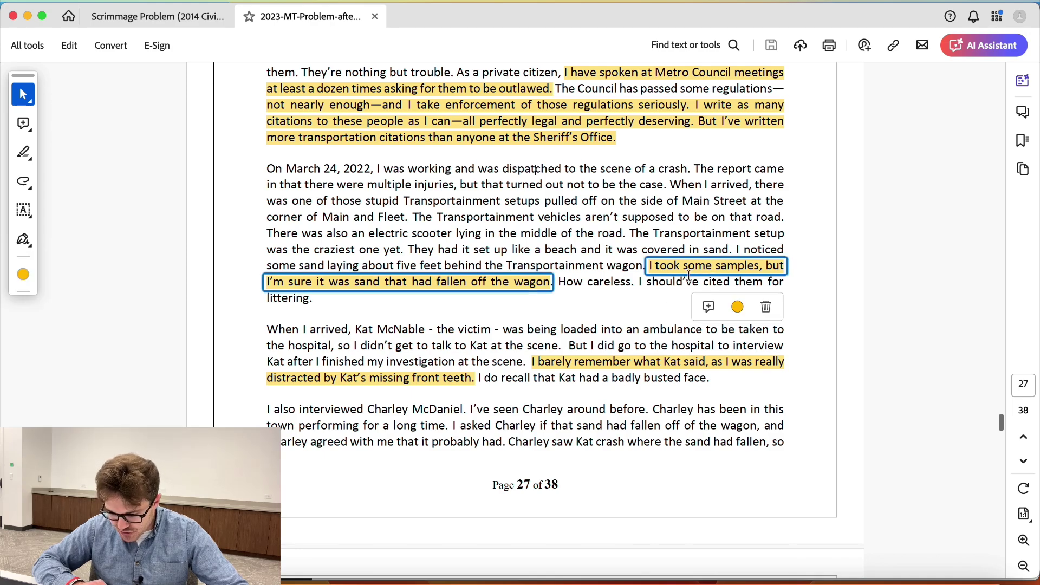
left_click(638, 318)
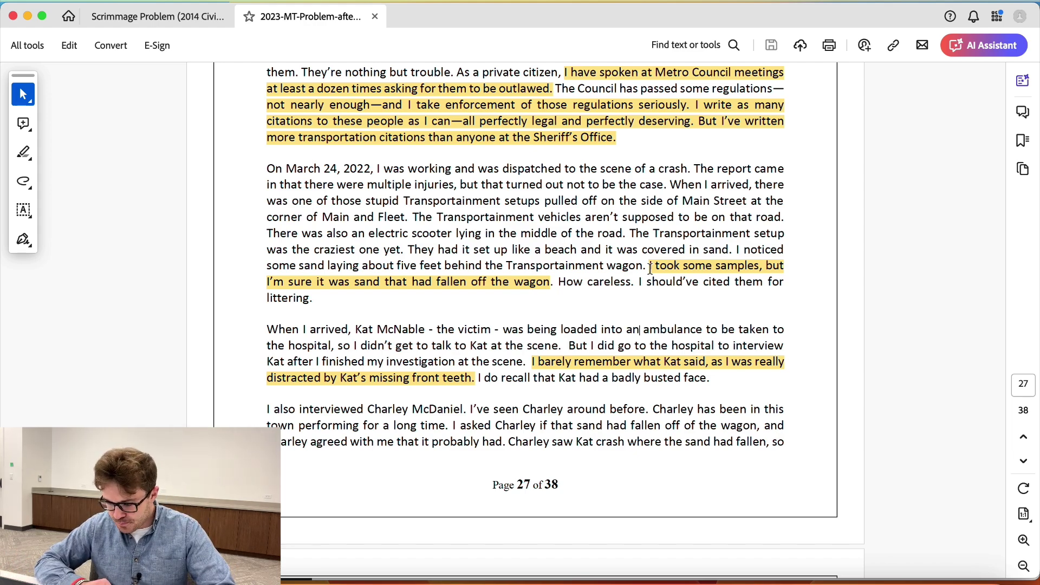
Select the highlight about barely remembering the conversation and the missing front teeth, then scroll toward page 28.
scroll(650, 268, "down", 3)
left_click(650, 266)
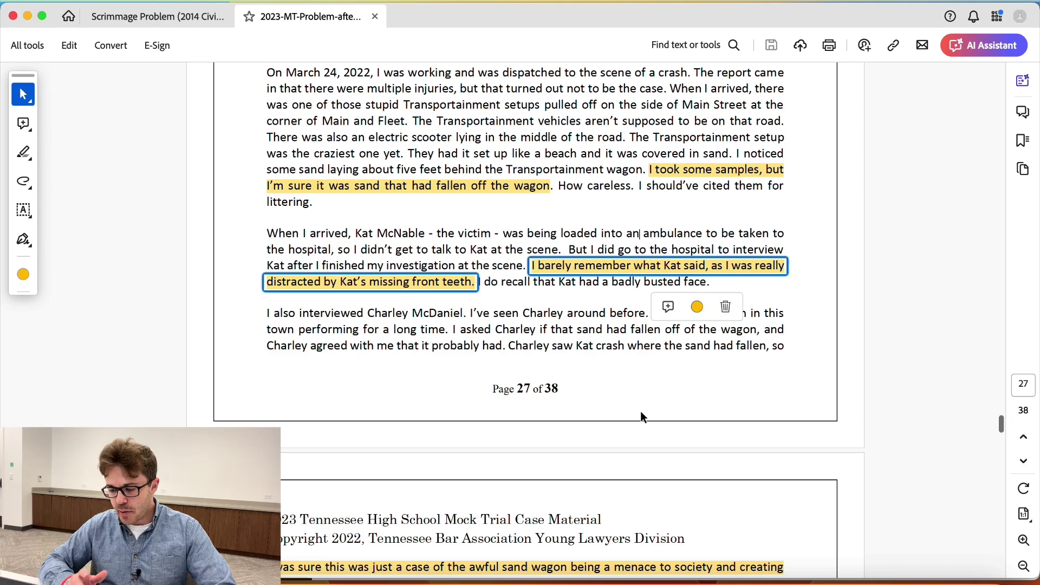
scroll(640, 413, "down", 2)
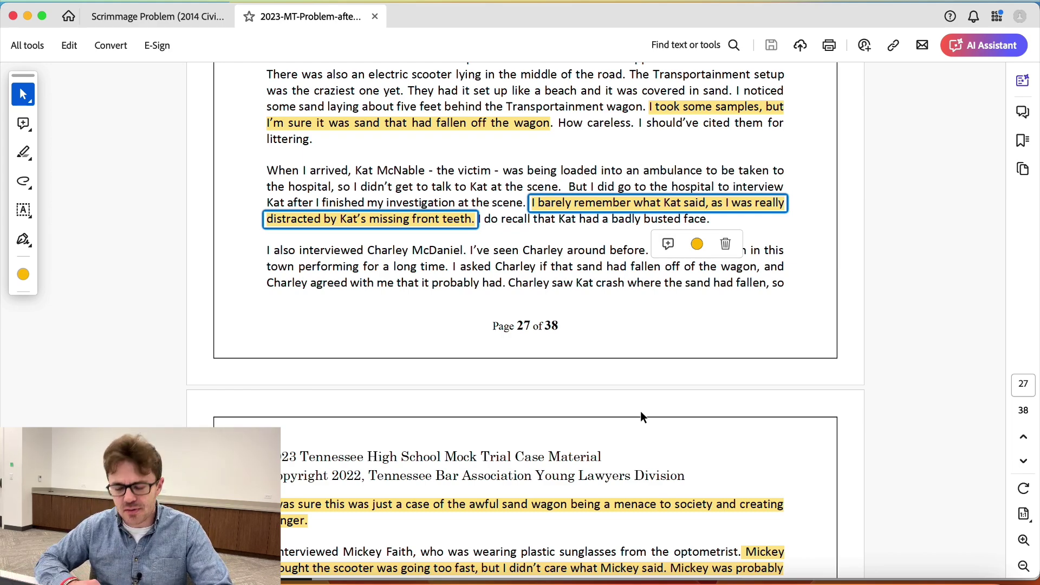
left_click(641, 411)
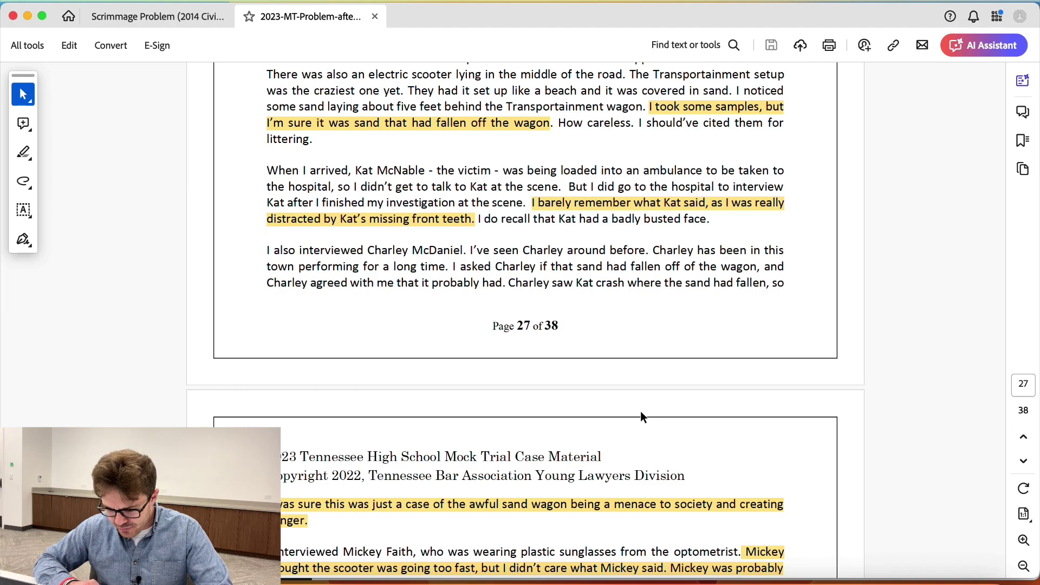
scroll(641, 411, "down", 10)
scroll(642, 431, "up", 4)
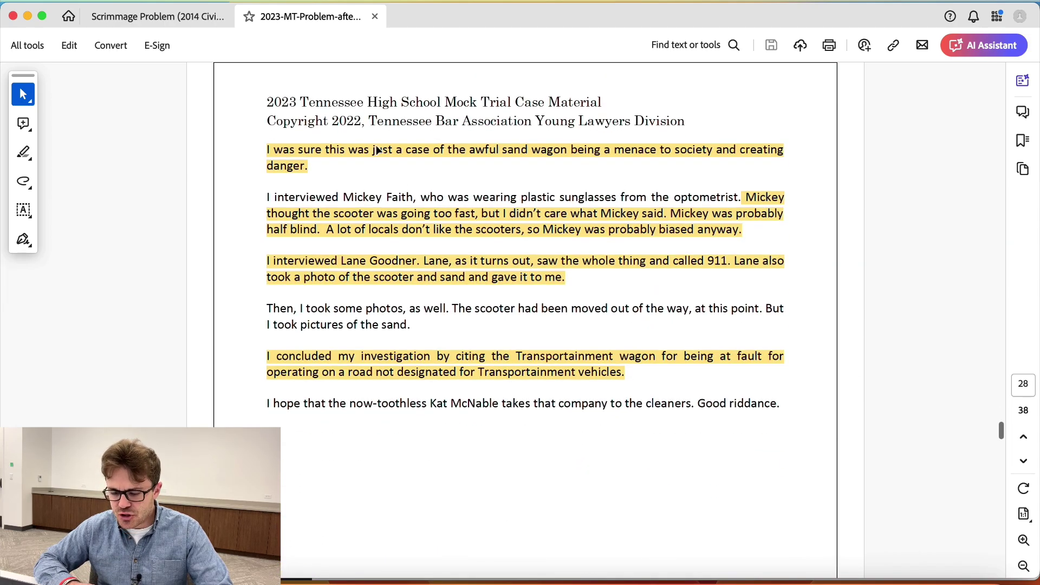
left_click(339, 160)
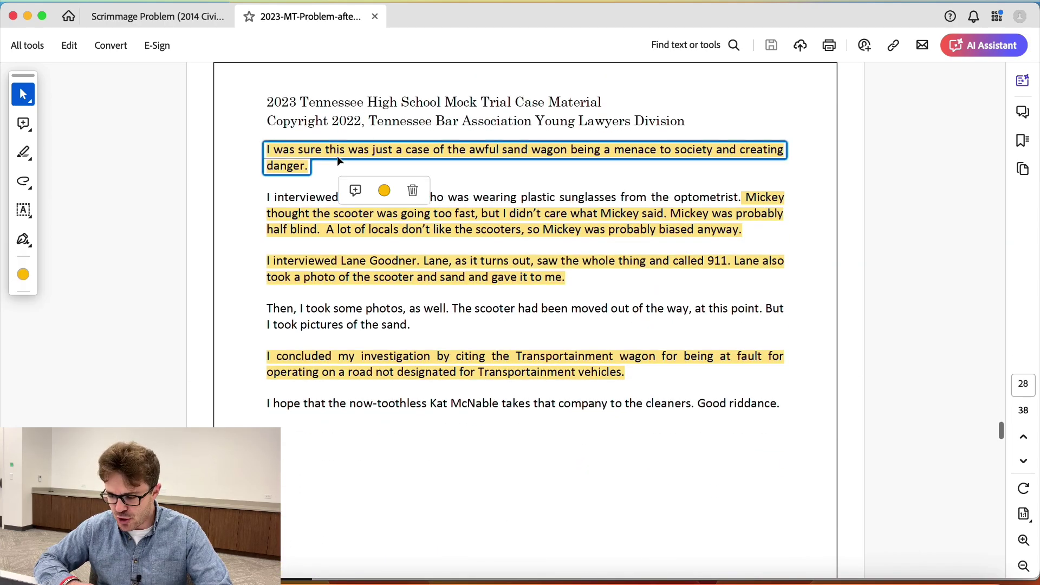
left_click(320, 184)
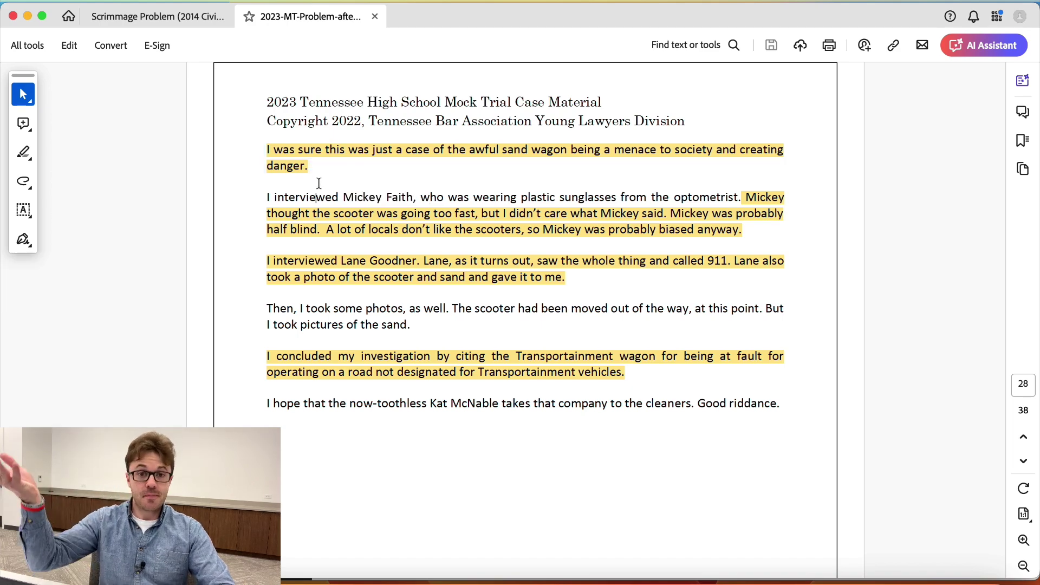
scroll(319, 185, "up", 3)
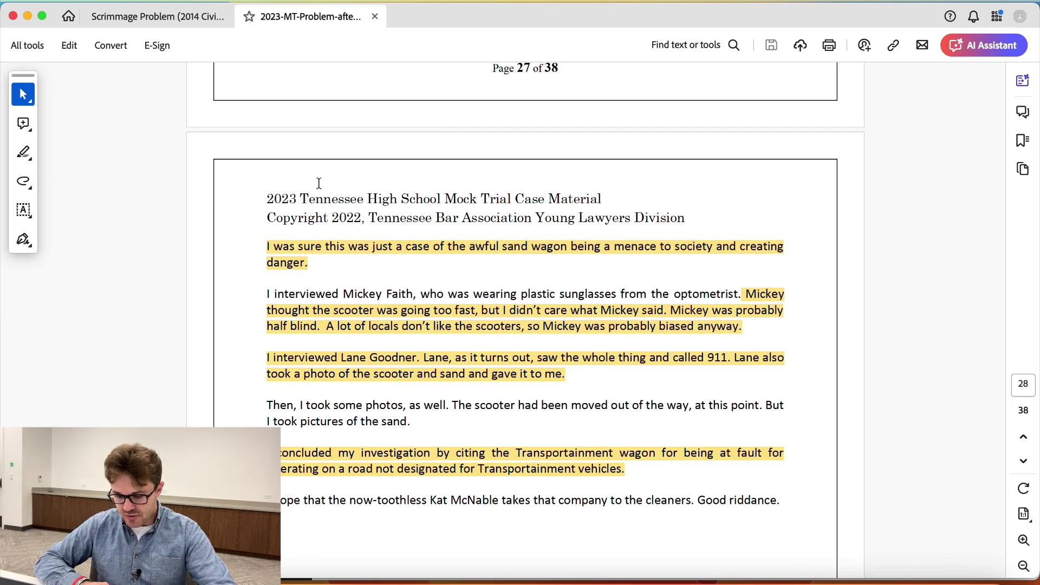
scroll(323, 164, "down", 1)
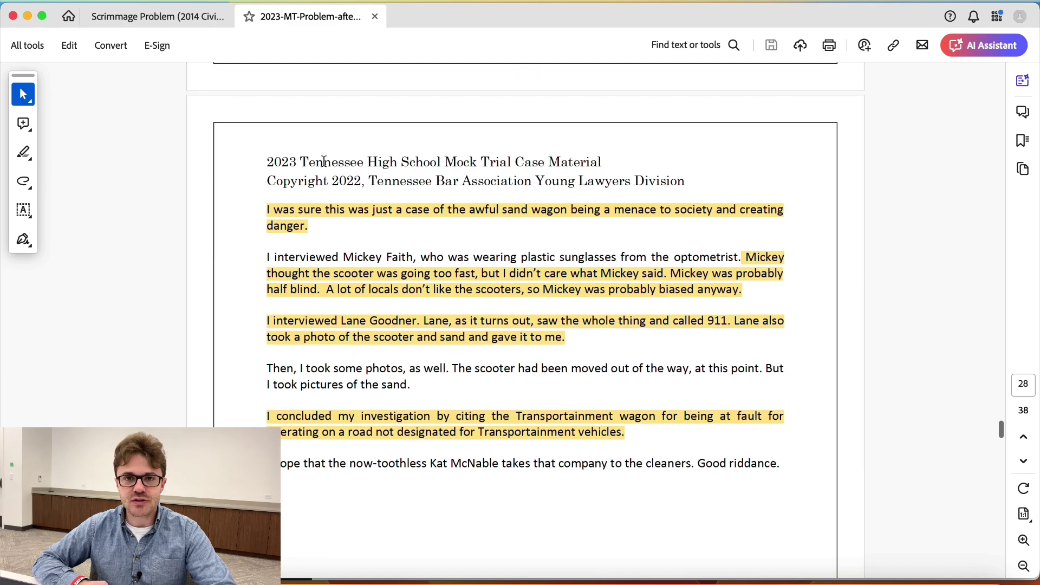
left_click(362, 242)
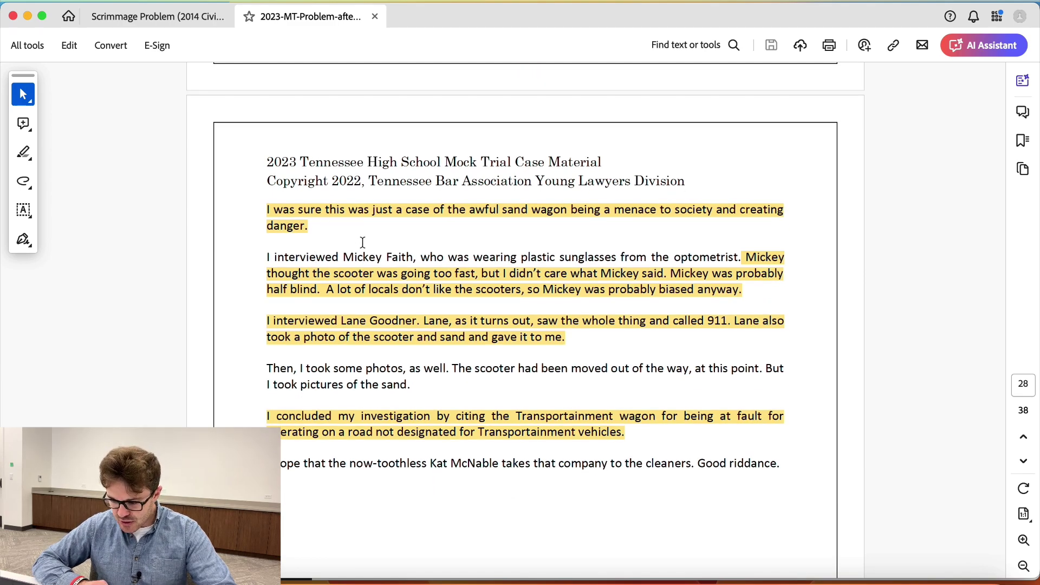
scroll(362, 242, "up", 4)
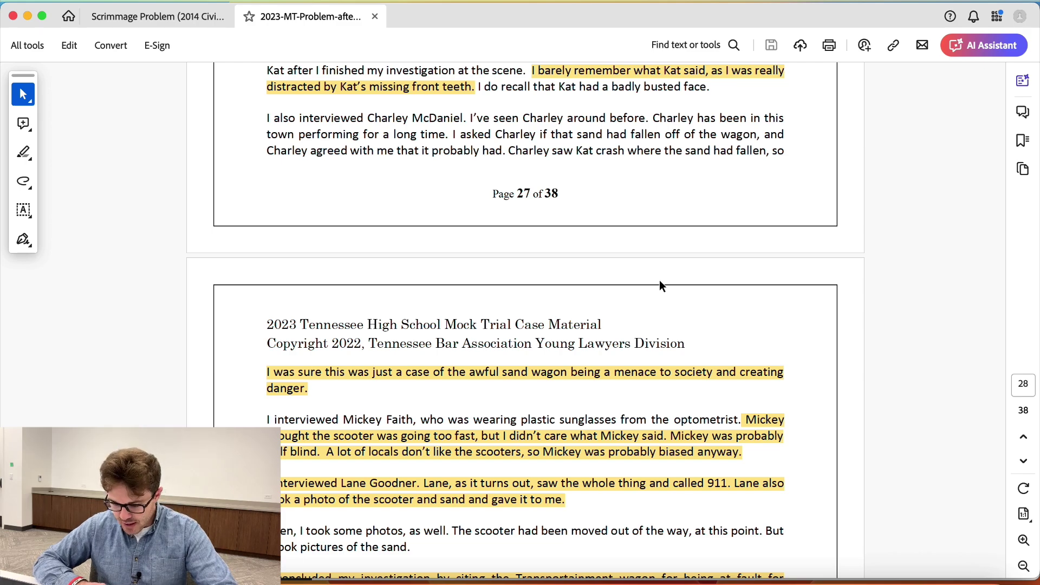
scroll(662, 282, "down", 4)
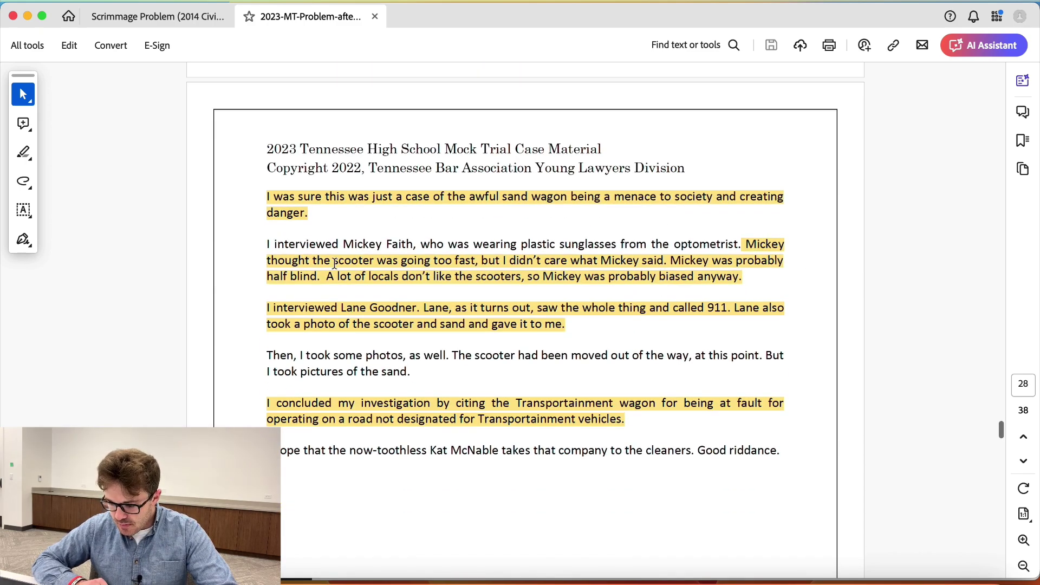
left_click(402, 263)
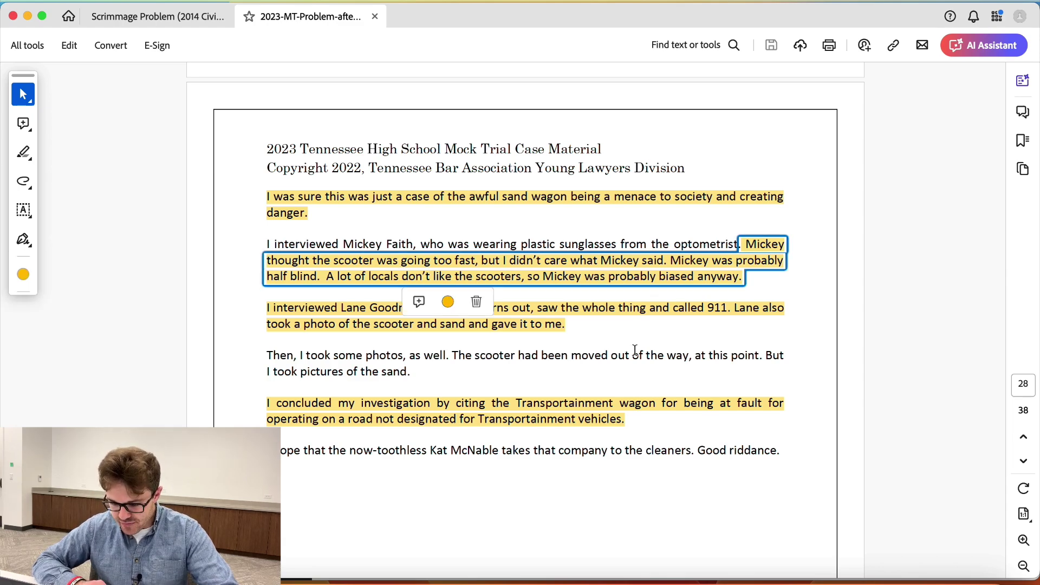
left_click(536, 307)
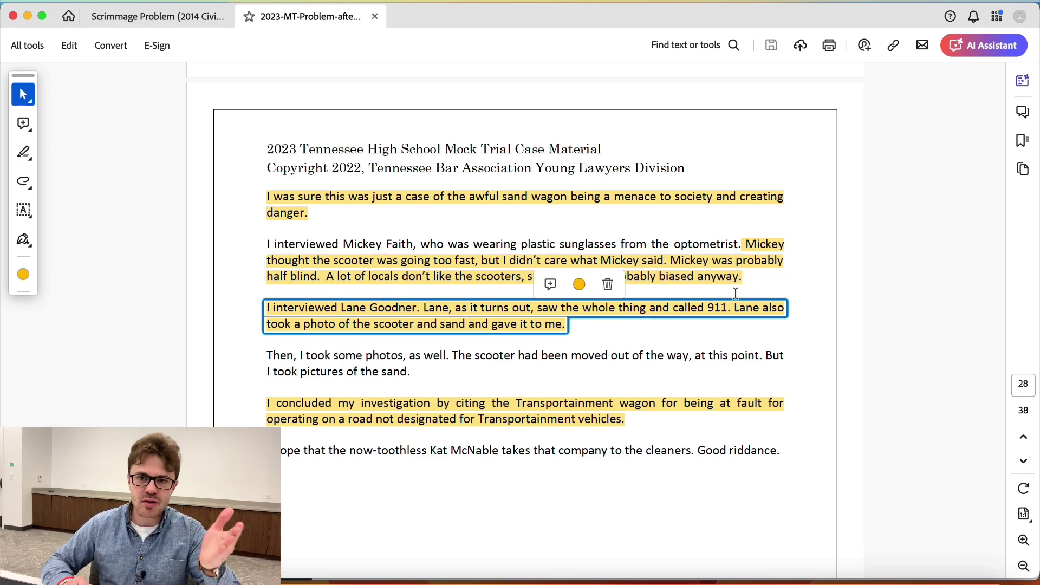
left_click(781, 290)
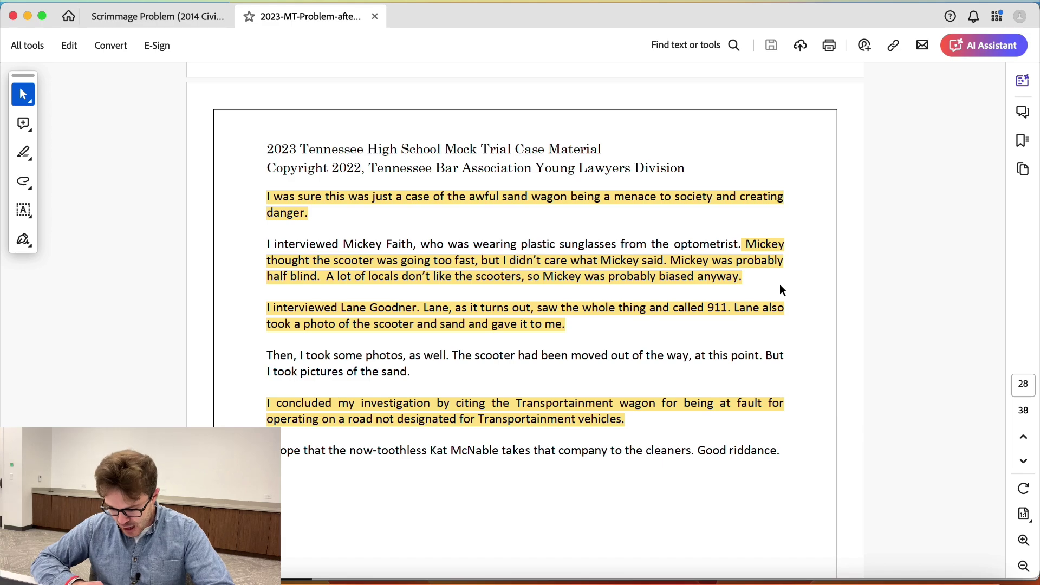
left_click(529, 331)
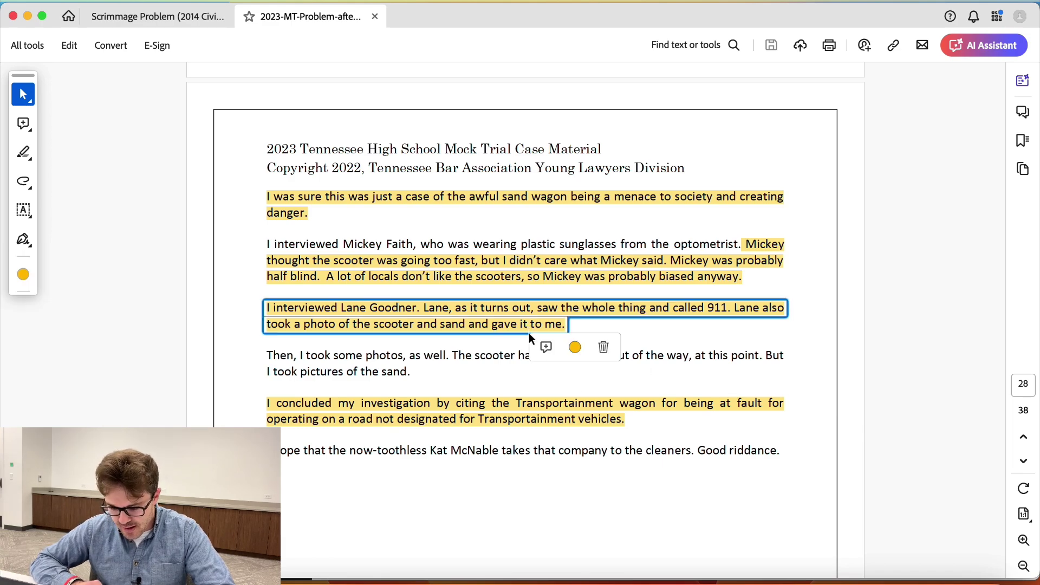
left_click(588, 367)
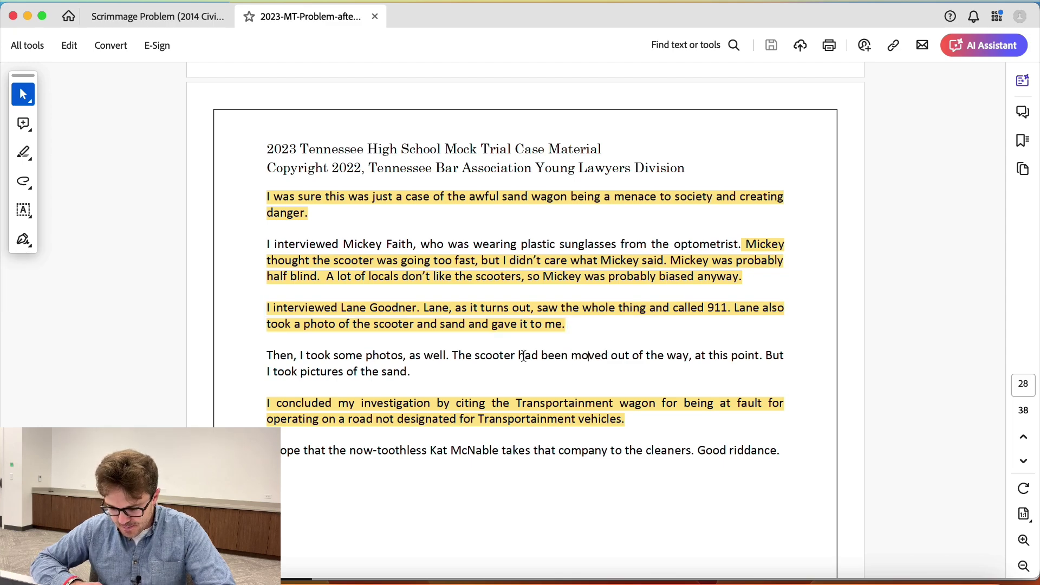
left_click_drag(412, 372, 291, 345)
left_click(290, 347)
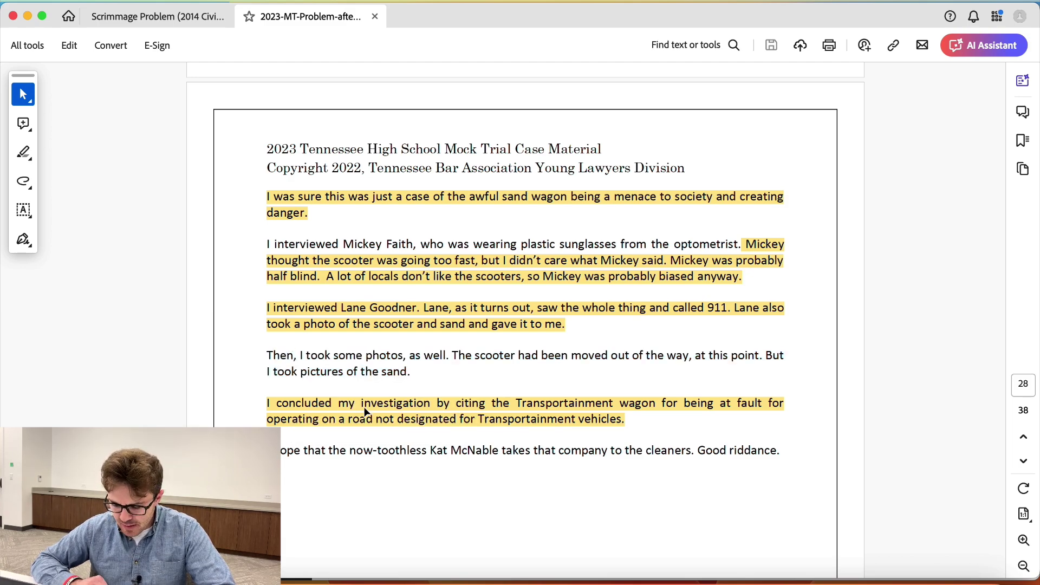
scroll(325, 452, "down", 5)
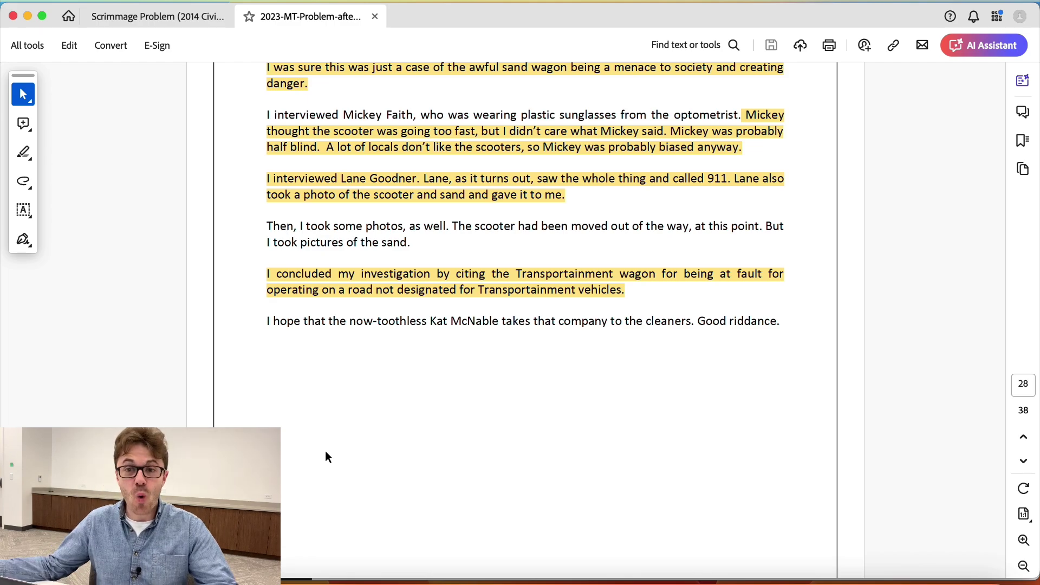
Scroll back from page 28 to the March 24, 2022 paragraph on page 27.
scroll(325, 452, "up", 4)
scroll(325, 452, "down", 6)
scroll(326, 453, "up", 3)
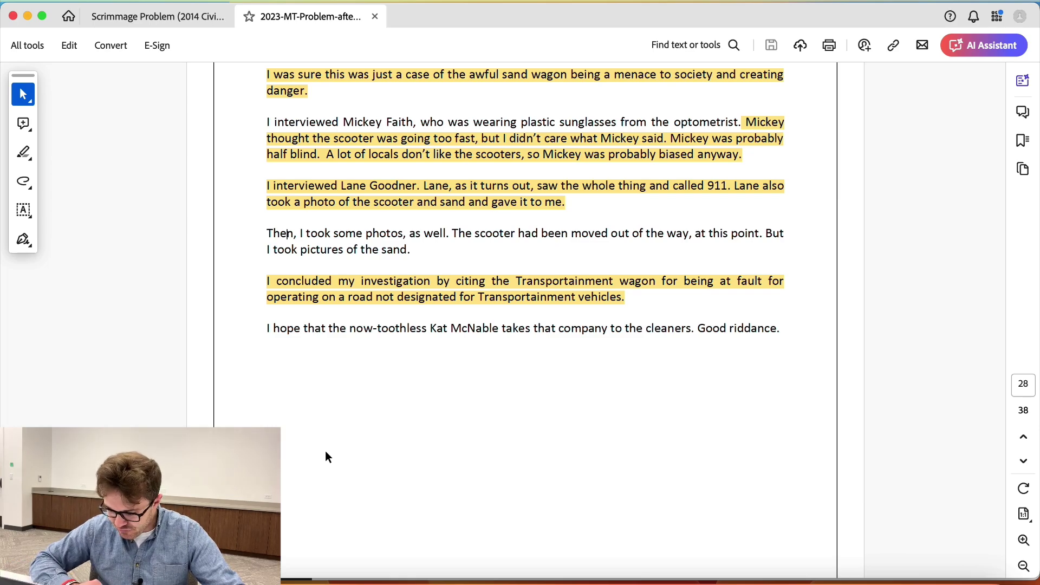
scroll(328, 457, "up", 15)
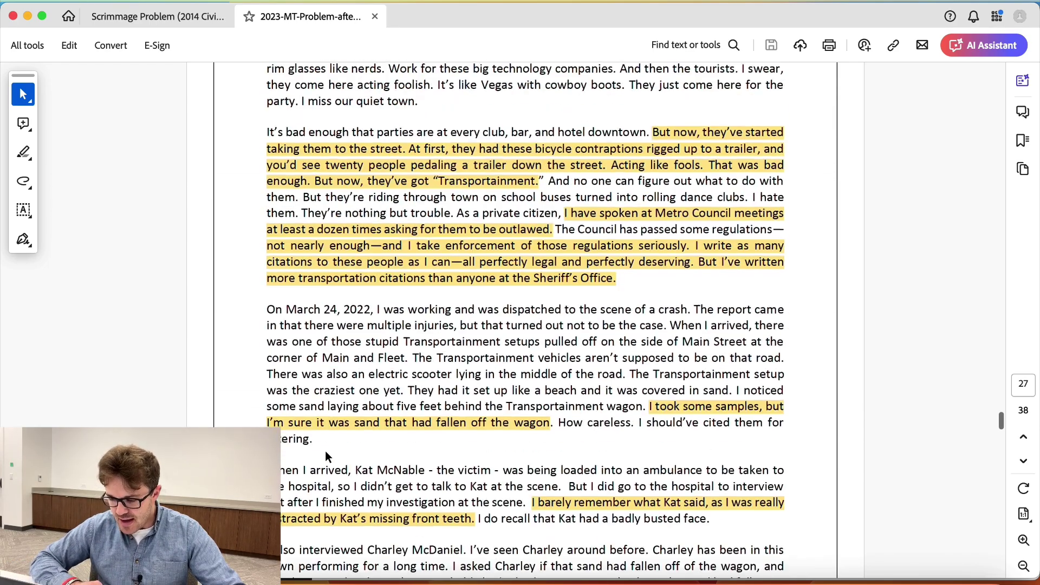
scroll(325, 451, "up", 3)
scroll(324, 450, "down", 15)
scroll(325, 451, "up", 5)
scroll(325, 451, "down", 1)
scroll(325, 451, "up", 6)
scroll(325, 451, "down", 7)
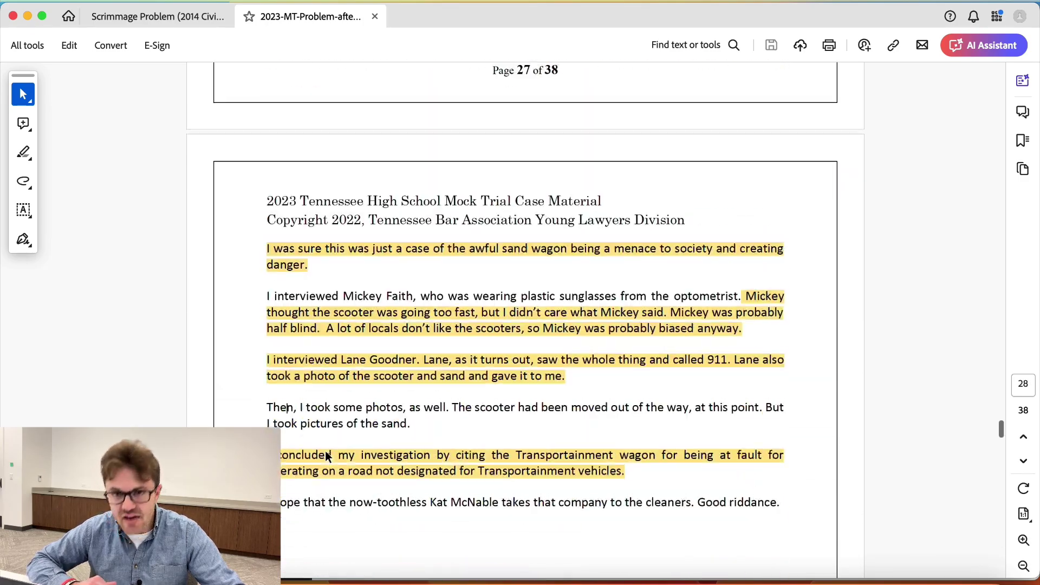
scroll(326, 455, "up", 11)
scroll(325, 451, "up", 5)
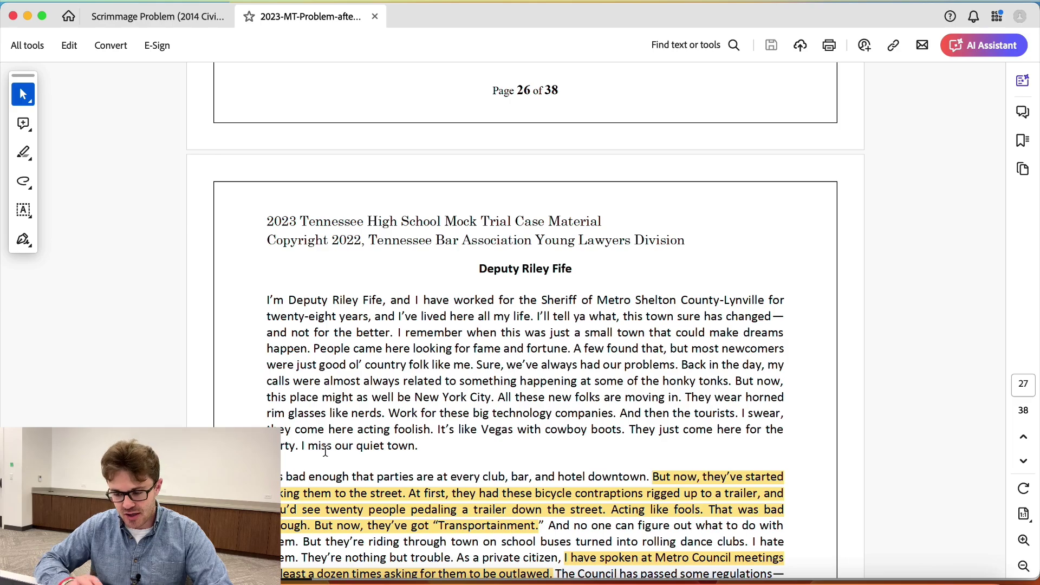
scroll(325, 452, "down", 10)
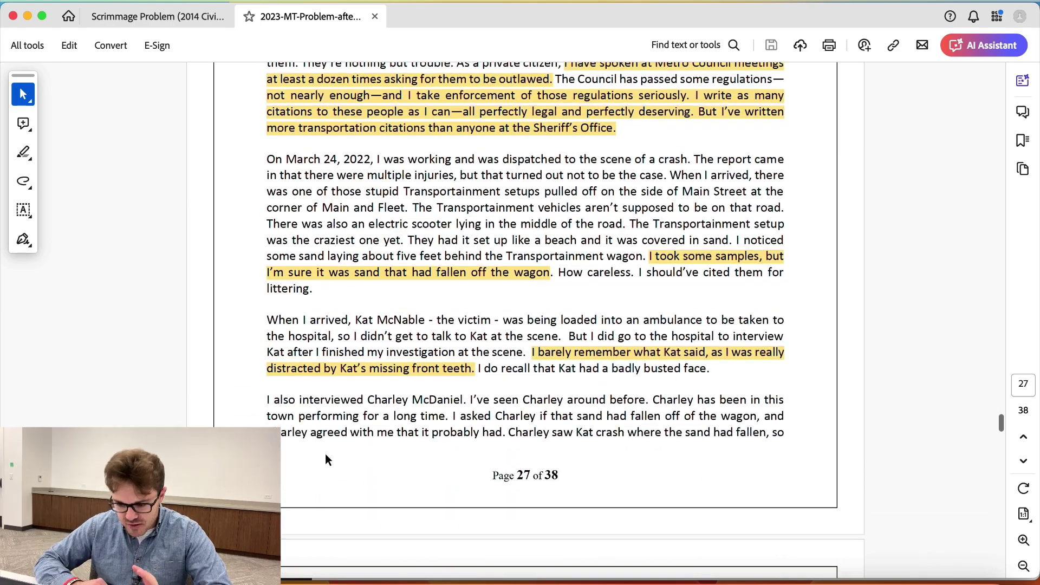
scroll(325, 454, "up", 9)
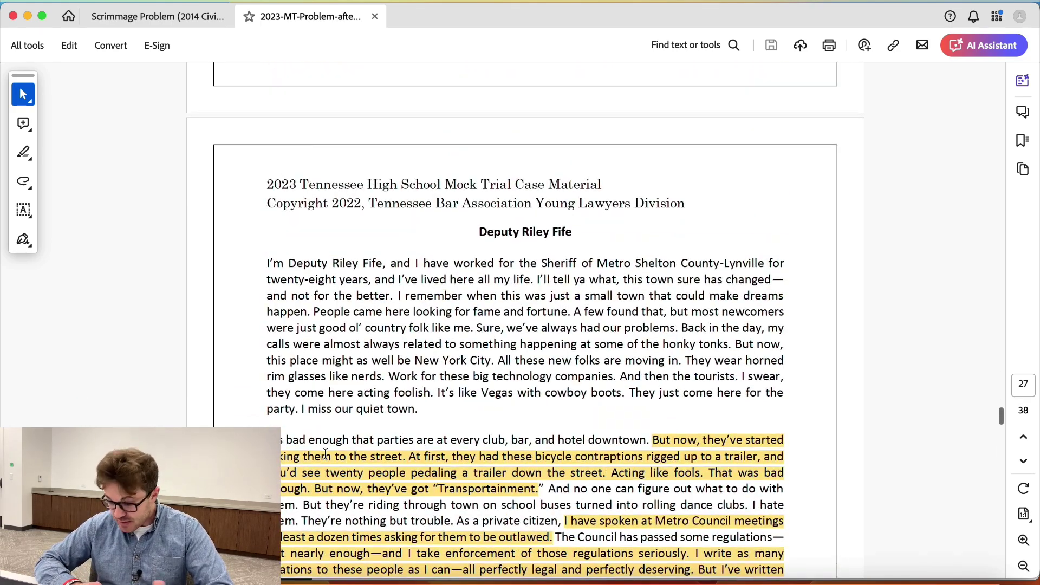
scroll(325, 454, "down", 7)
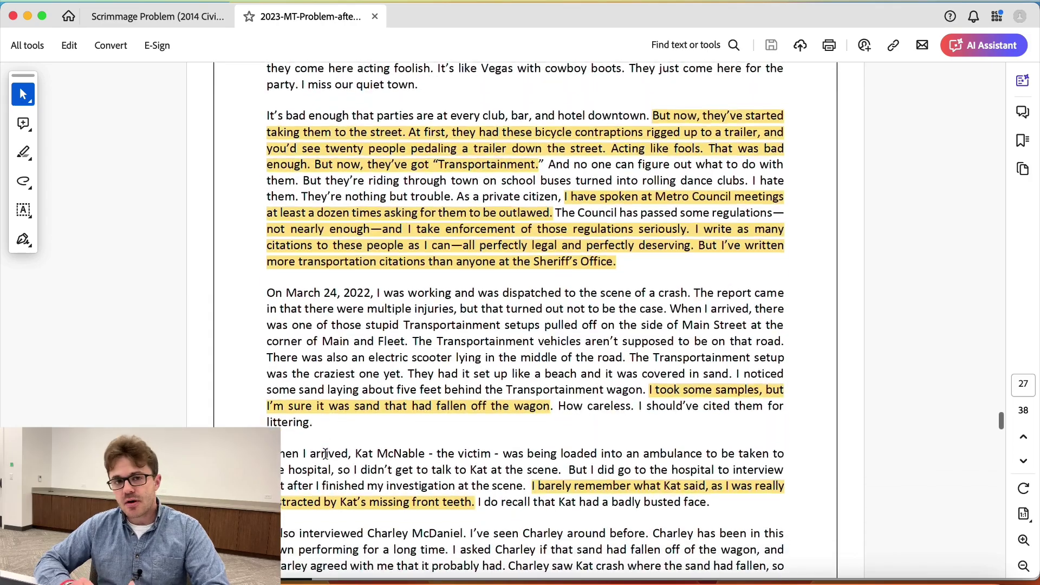